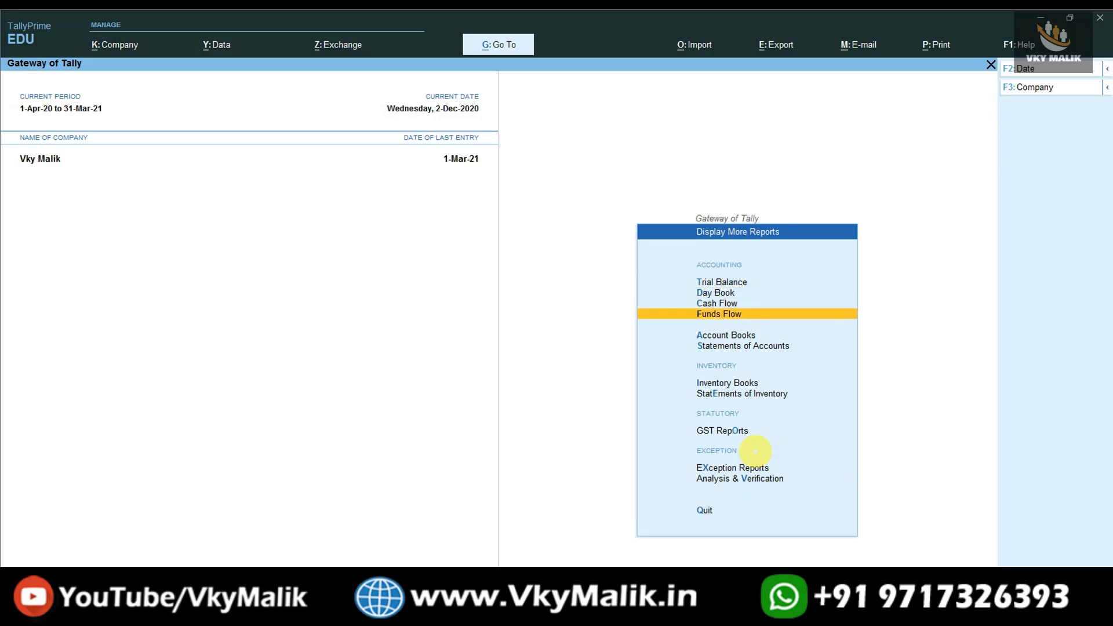
# Step: Open the ledger vouchers report for Subham Traders (Customer) from the account books
pyautogui.press('Return')
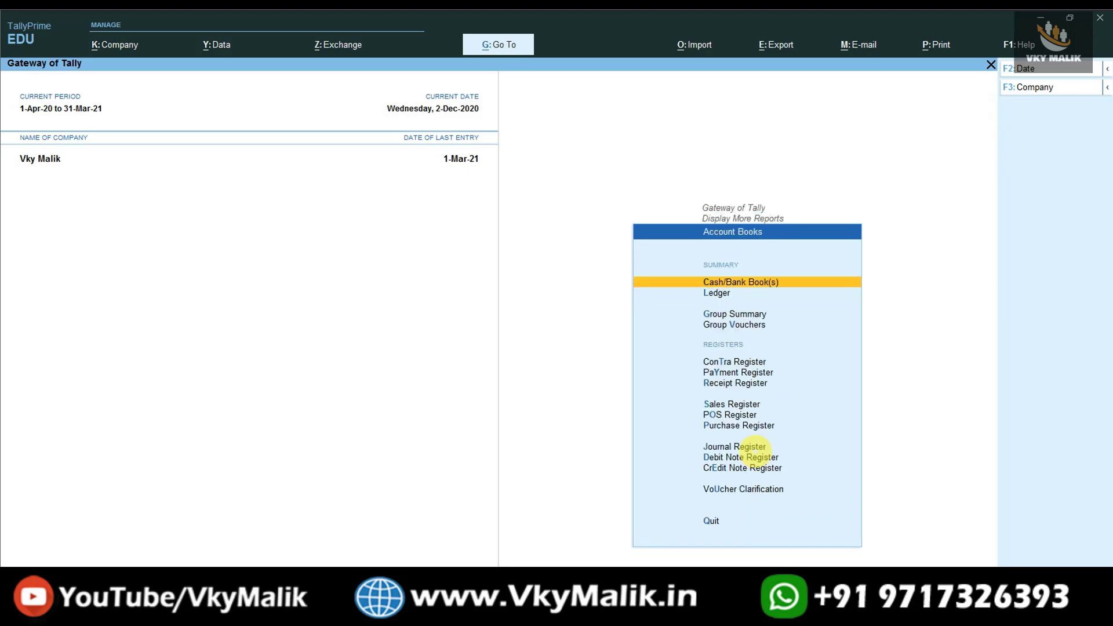
pyautogui.press('Down')
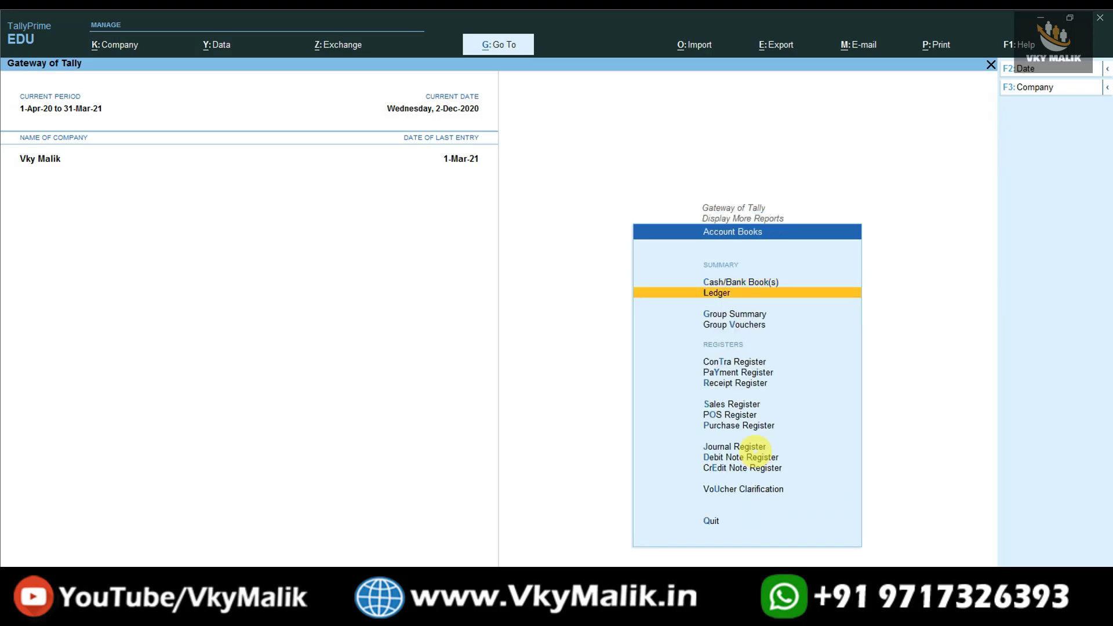
pyautogui.press('Return')
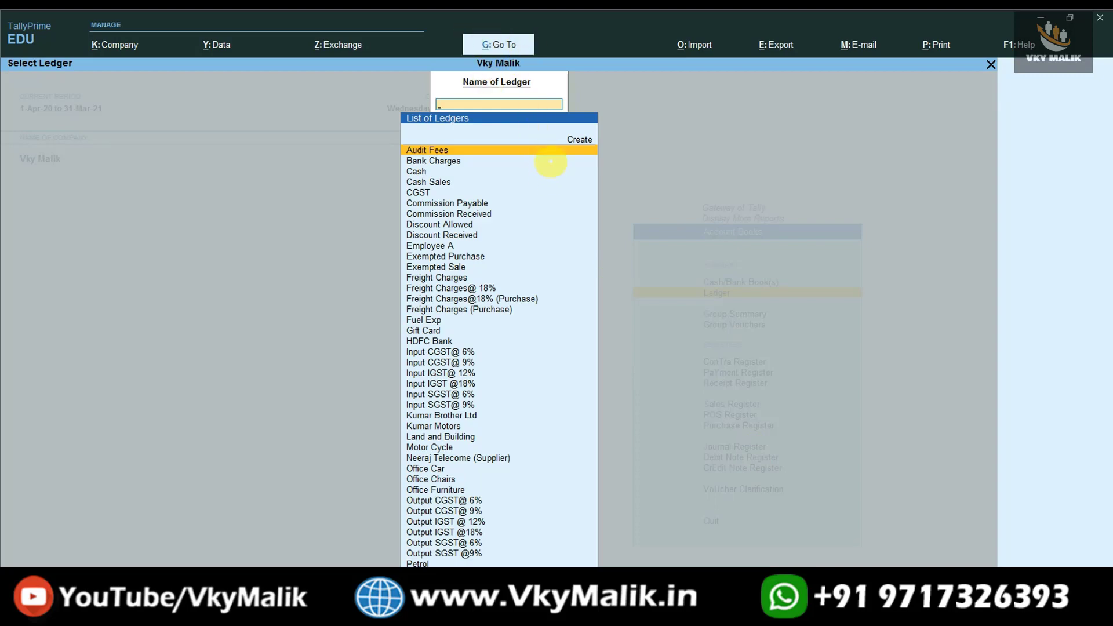
pyautogui.write('Cus')
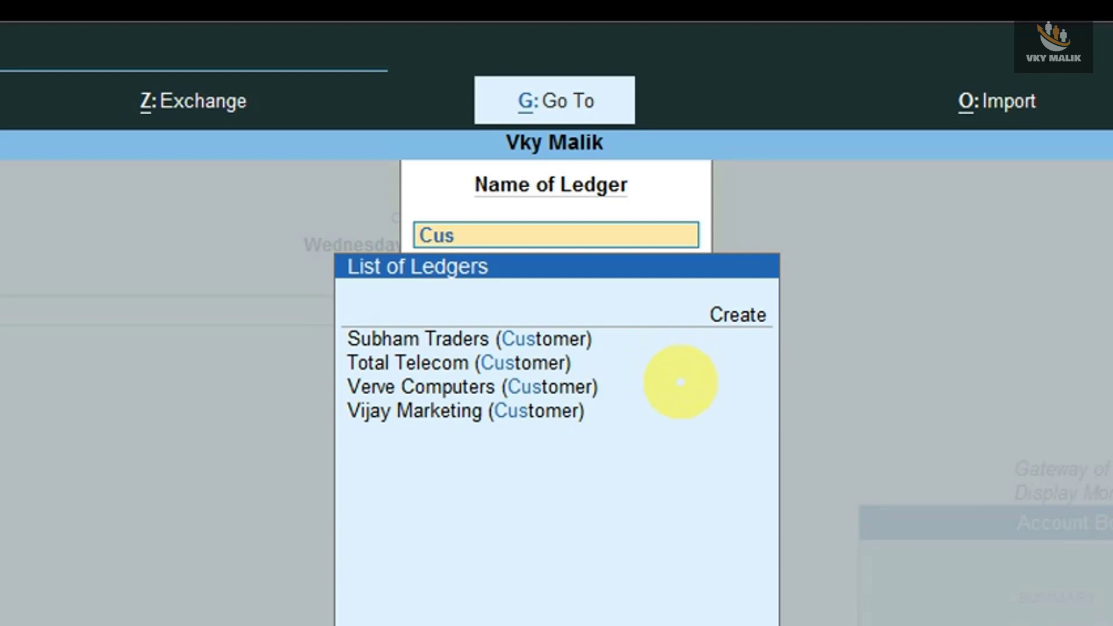
pyautogui.press('Down')
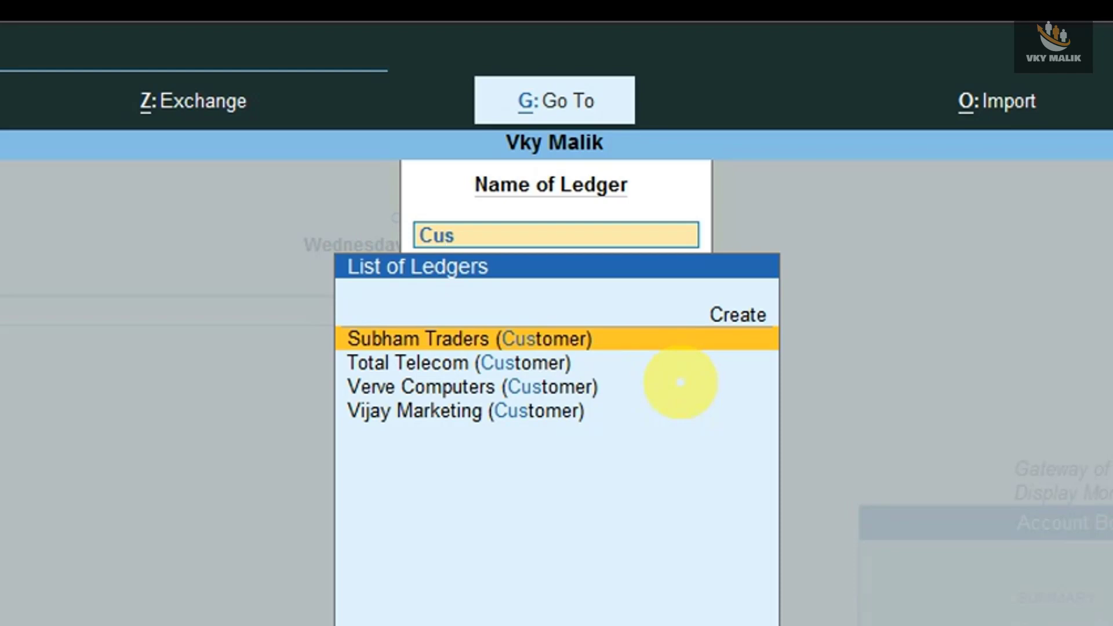
pyautogui.press('Down')
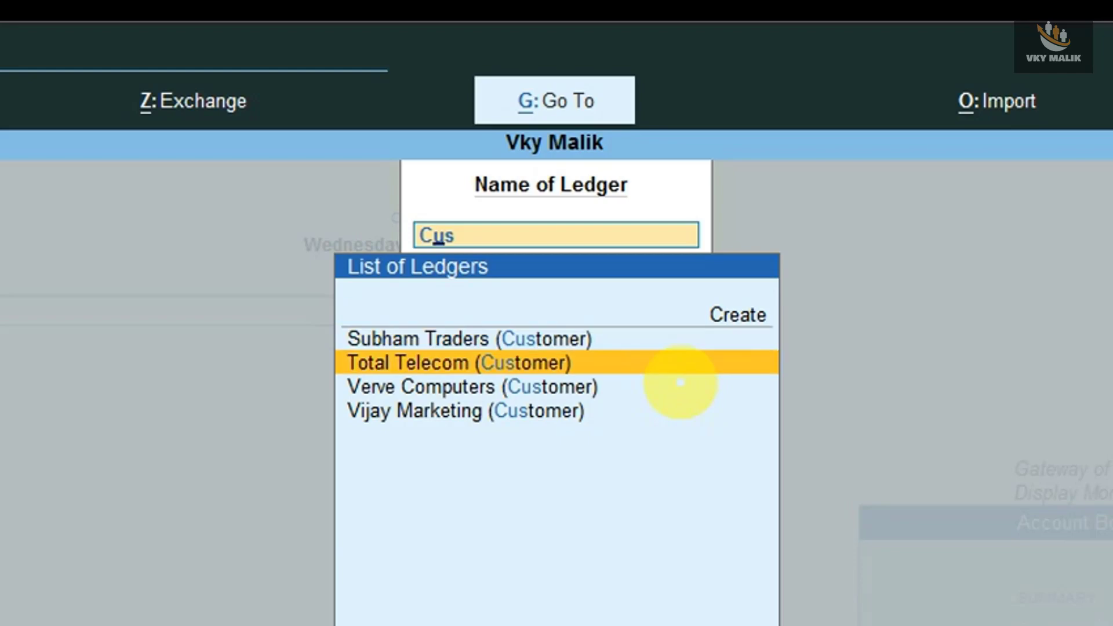
pyautogui.press('Down')
pyautogui.press('Down')
pyautogui.press('Up')
pyautogui.press('Up')
pyautogui.press('Up')
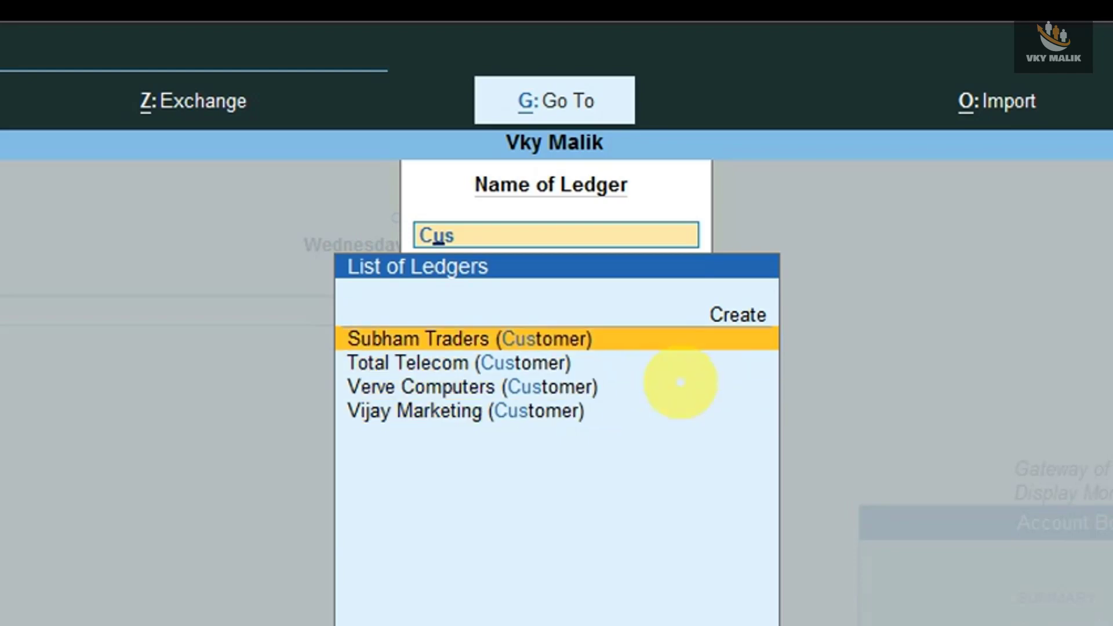
pyautogui.press('Return')
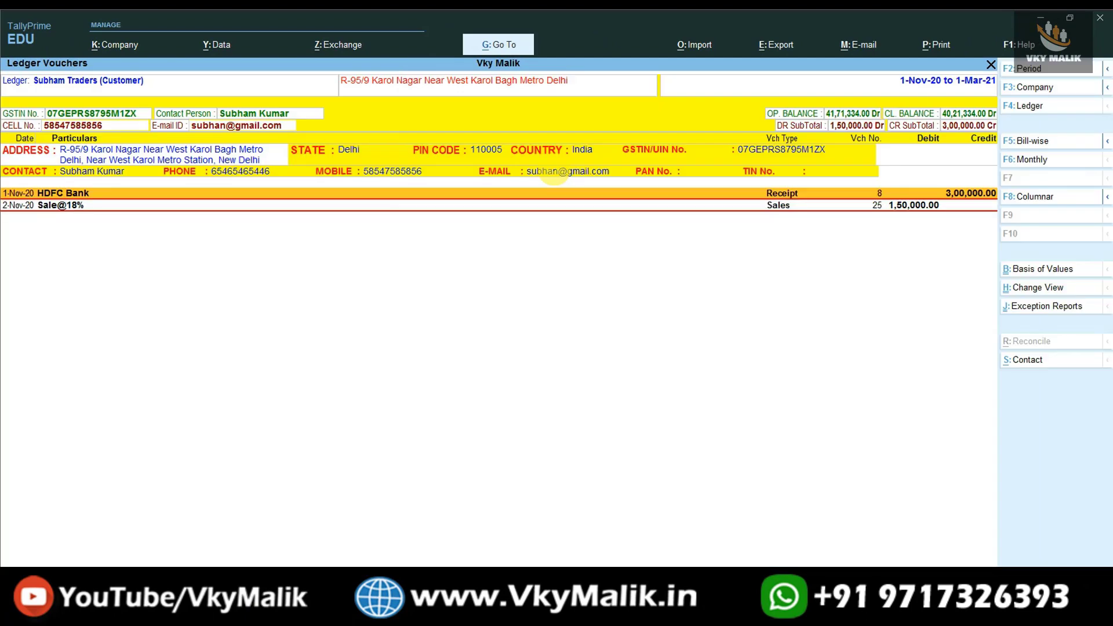
# Step: Set the Subham Traders ledger report period to 1-Apr-20 to 1-Mar-21 and mark its first voucher line
pyautogui.press('F2')
pyautogui.press('BackSpace')
pyautogui.press('BackSpace')
pyautogui.press('BackSpace')
pyautogui.press('BackSpace')
pyautogui.press('BackSpace')
pyautogui.press('BackSpace')
pyautogui.press('BackSpace')
pyautogui.press('BackSpace')
pyautogui.press('BackSpace')
pyautogui.press('Return')
pyautogui.press('BackSpace')
pyautogui.press('BackSpace')
pyautogui.press('BackSpace')
pyautogui.press('BackSpace')
pyautogui.press('BackSpace')
pyautogui.press('BackSpace')
pyautogui.press('BackSpace')
pyautogui.press('BackSpace')
pyautogui.press('Return')
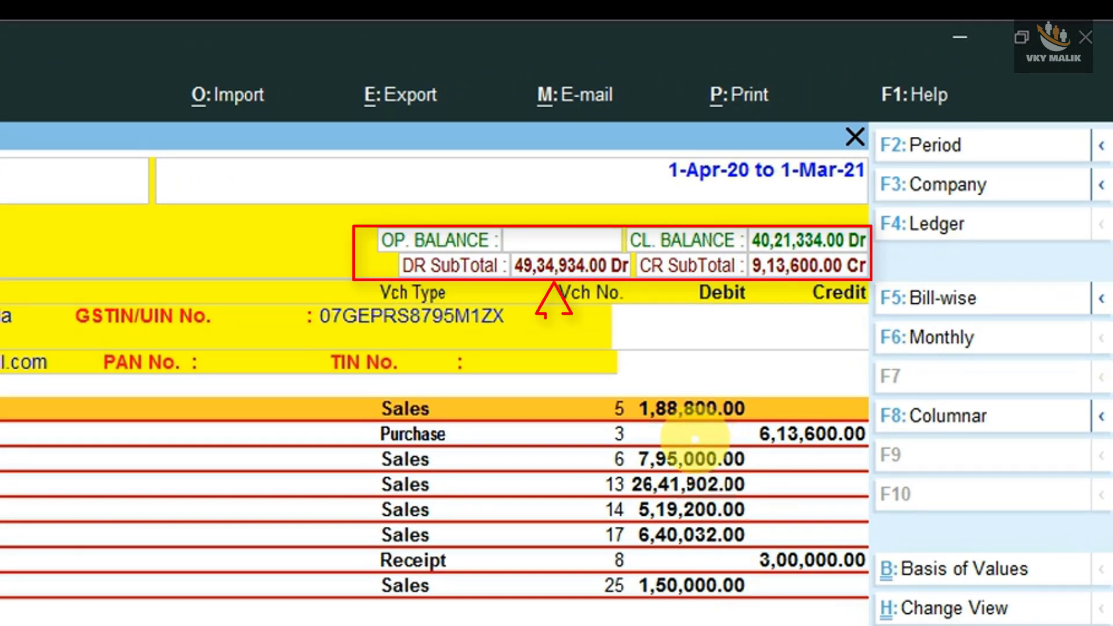
pyautogui.press('space')
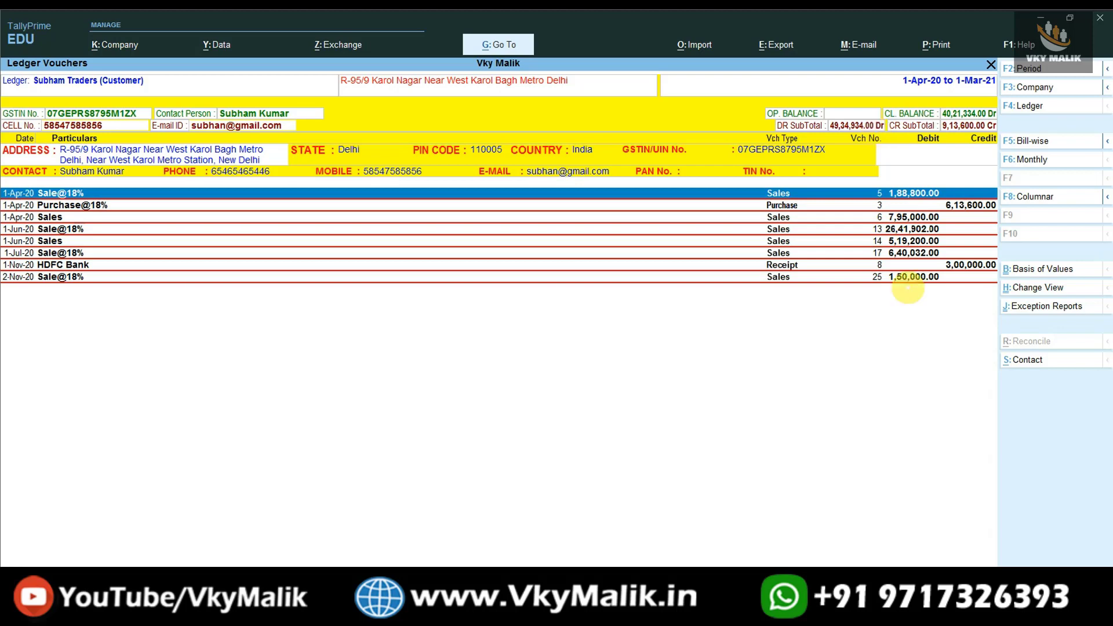
# Step: View the Total Telecom (Customer) ledger vouchers for the period 1-Apr-20 to 1-Mar-21, then return to the Gateway of Tally
pyautogui.press('Escape')
pyautogui.write('cus')
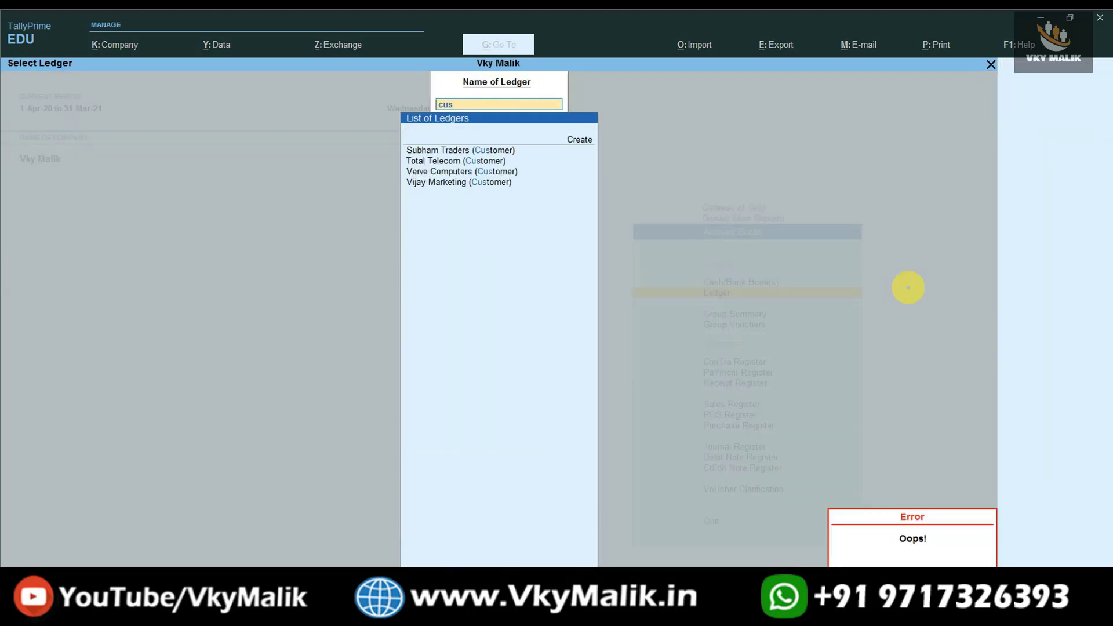
pyautogui.press('Down')
pyautogui.press('Return')
pyautogui.press('F2')
pyautogui.press('BackSpace')
pyautogui.press('Return')
pyautogui.press('Return')
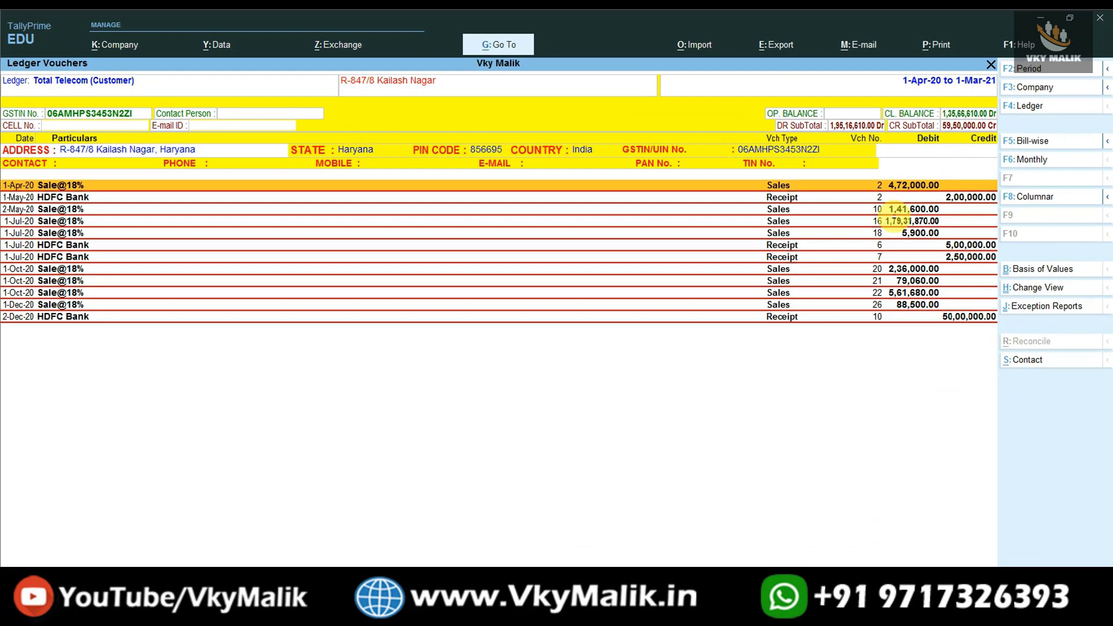
pyautogui.press('Escape')
pyautogui.press('Escape')
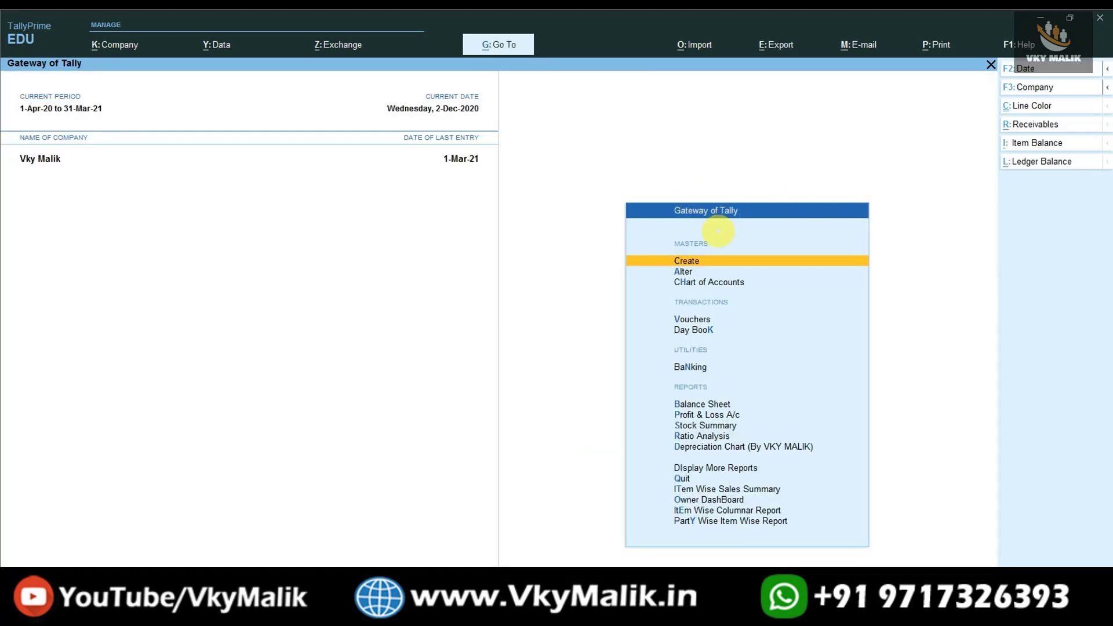
# Step: Start a new sales voucher from the Gateway of Tally
pyautogui.press('Down')
pyautogui.press('Down')
pyautogui.press('Down')
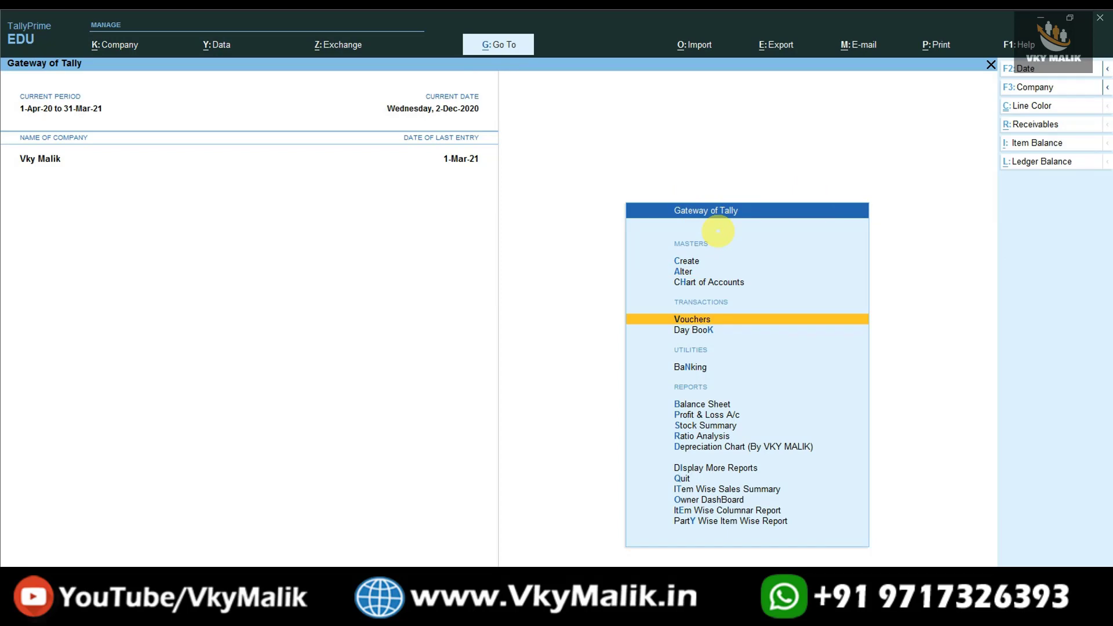
pyautogui.press('Return')
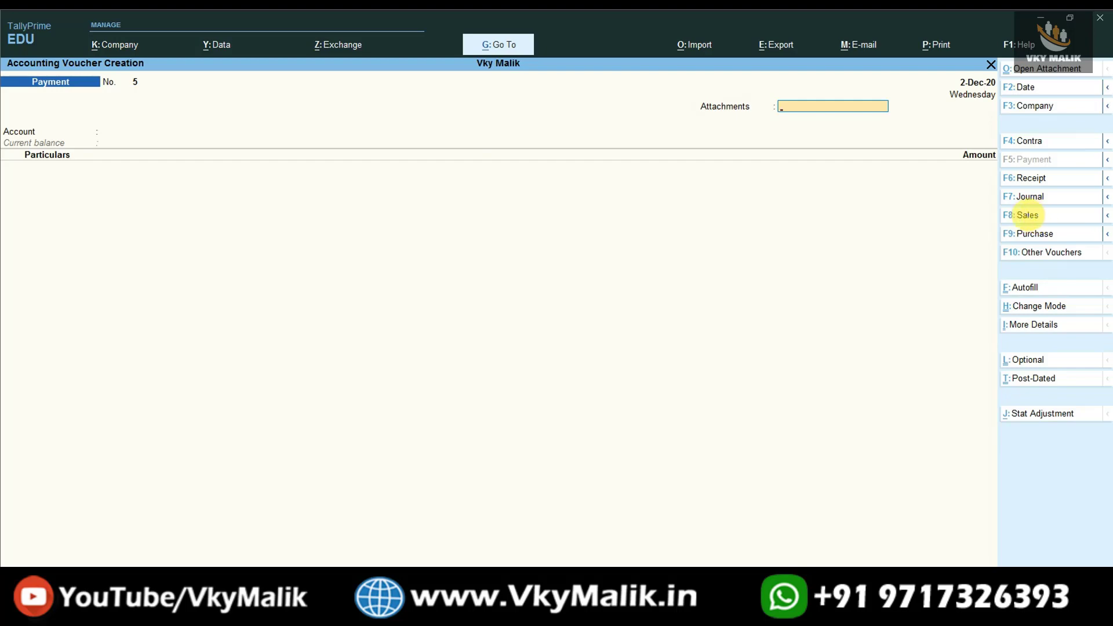
pyautogui.click(1028, 215)
pyautogui.press('Return')
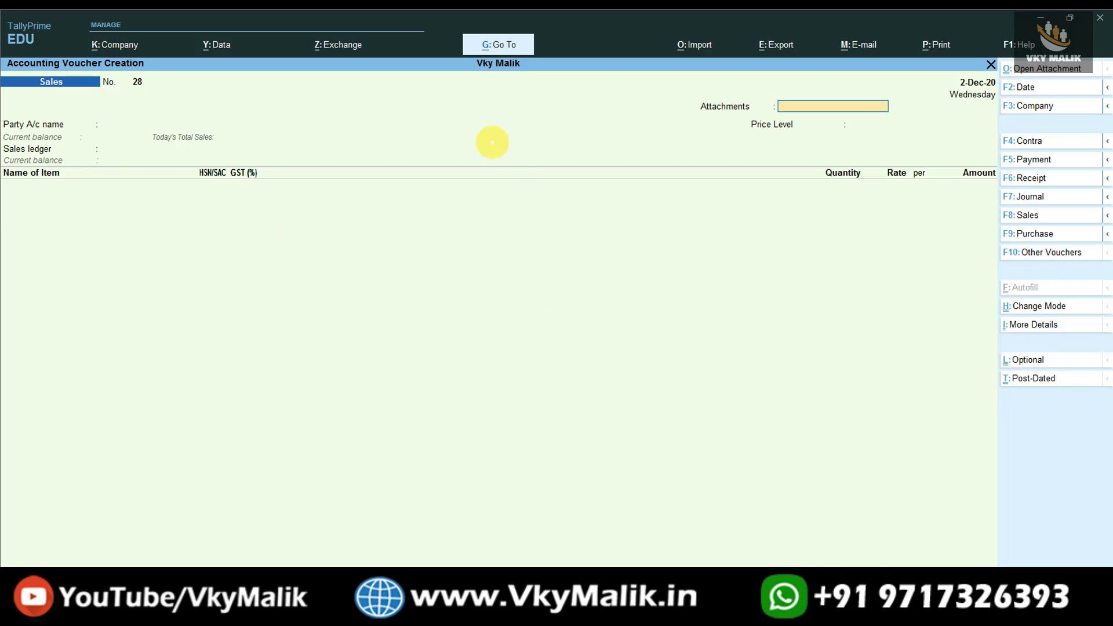
# Step: Choose Total Telecom (Customer) as the party account and accept the default dispatch and party details
pyautogui.press('Return')
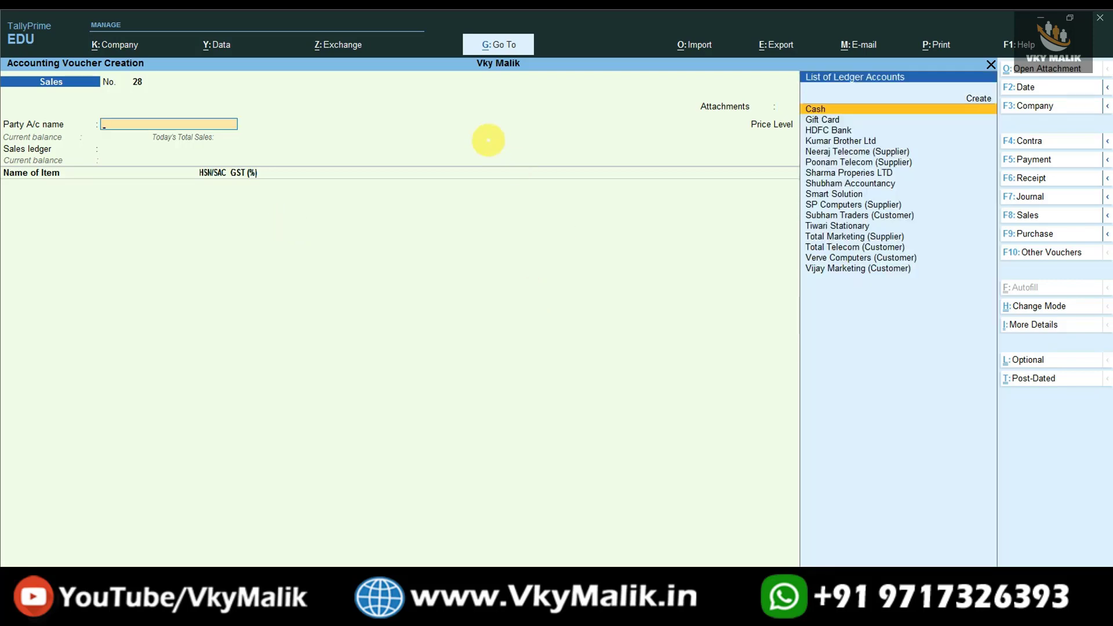
pyautogui.write('Cu')
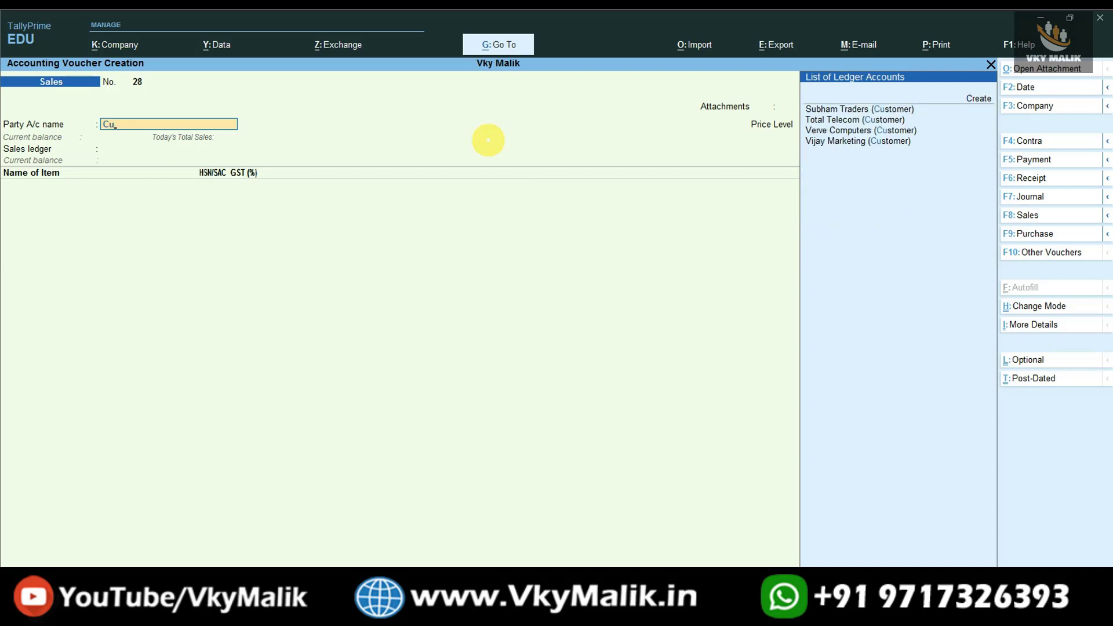
pyautogui.press('Down')
pyautogui.press('Down')
pyautogui.press('Return')
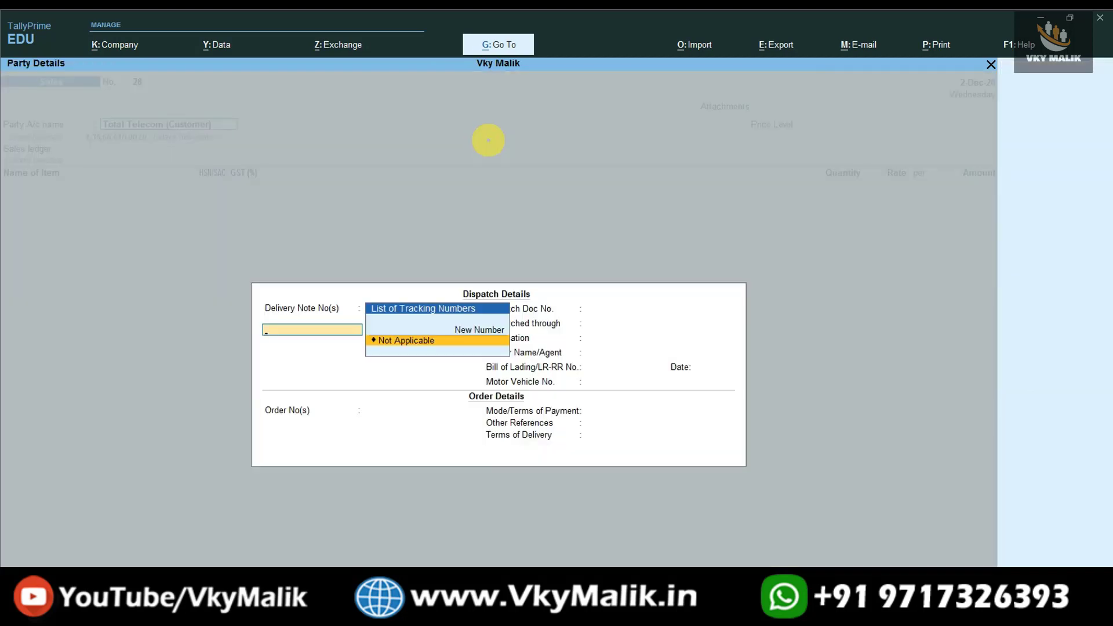
pyautogui.hotkey('ctrl', 'a')
pyautogui.hotkey('ctrl', 'a')
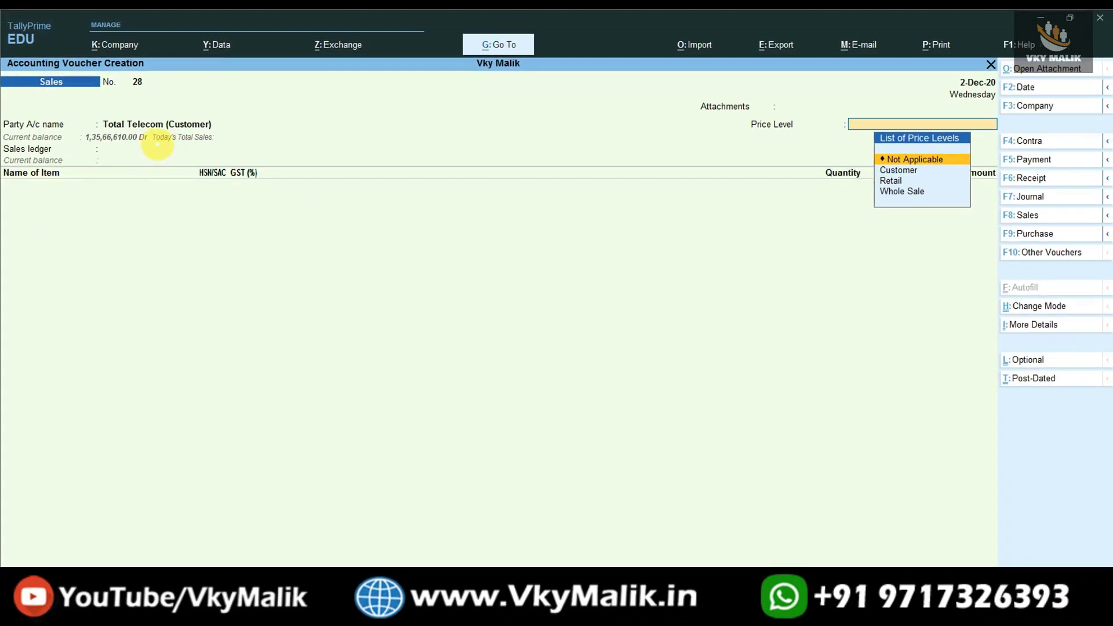
# Step: Configure the sales voucher to show turnover from the selected party account and save the configuration
pyautogui.press('F12')
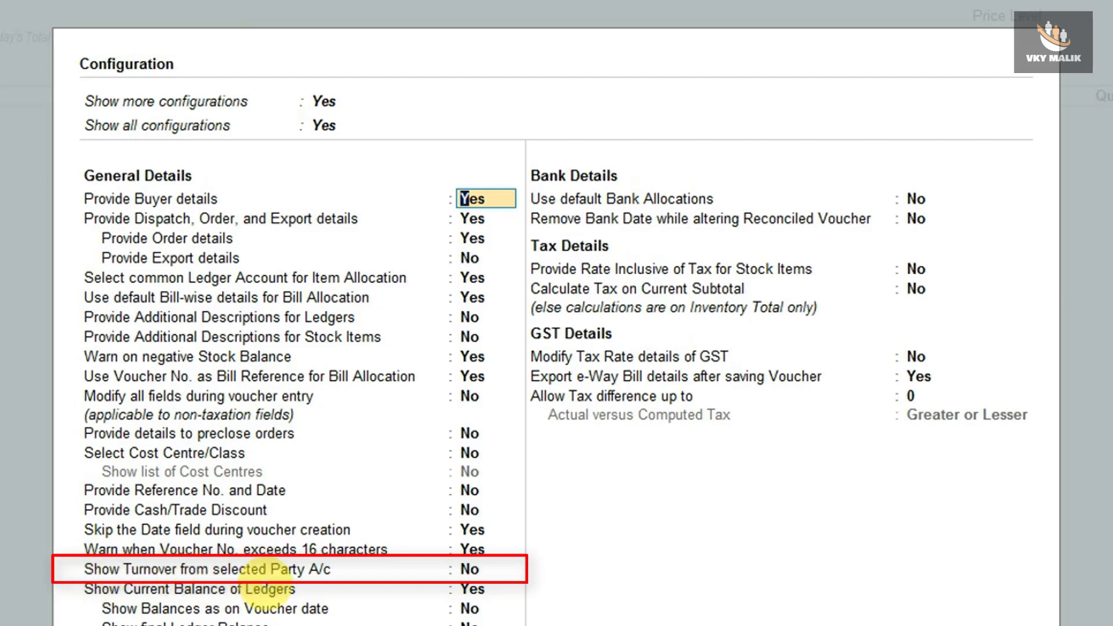
pyautogui.click(469, 569)
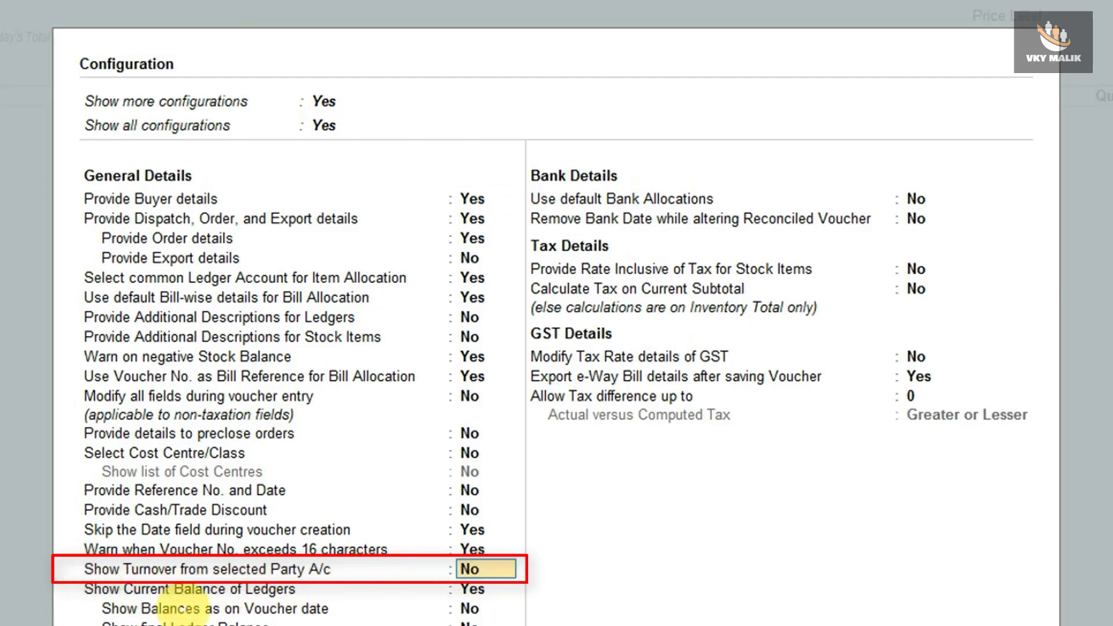
pyautogui.write('y')
pyautogui.press('Return')
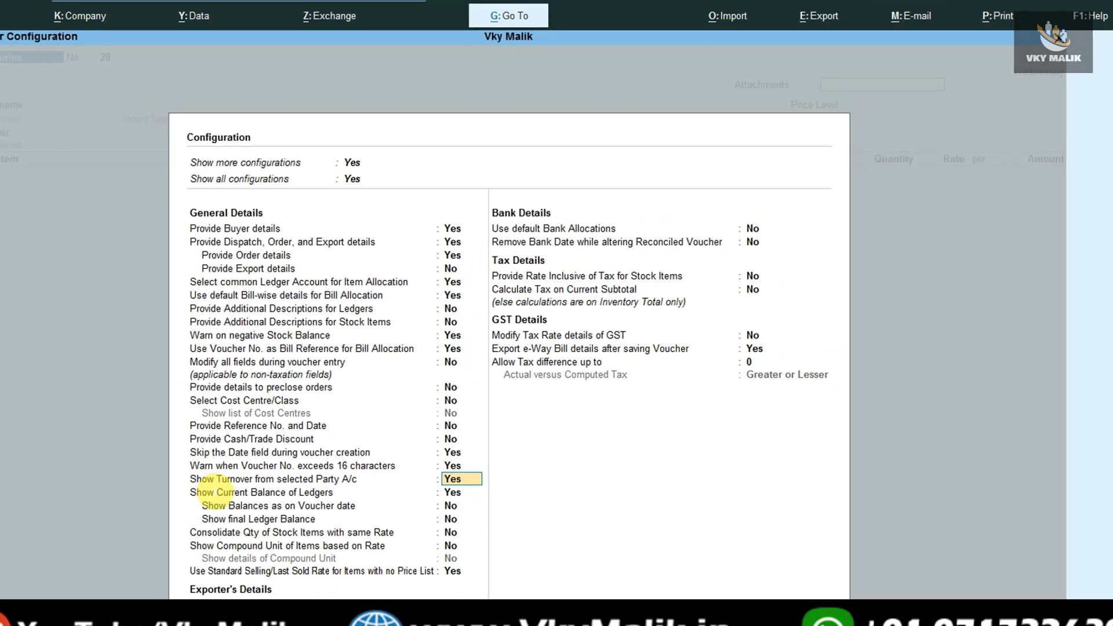
pyautogui.hotkey('ctrl', 'a')
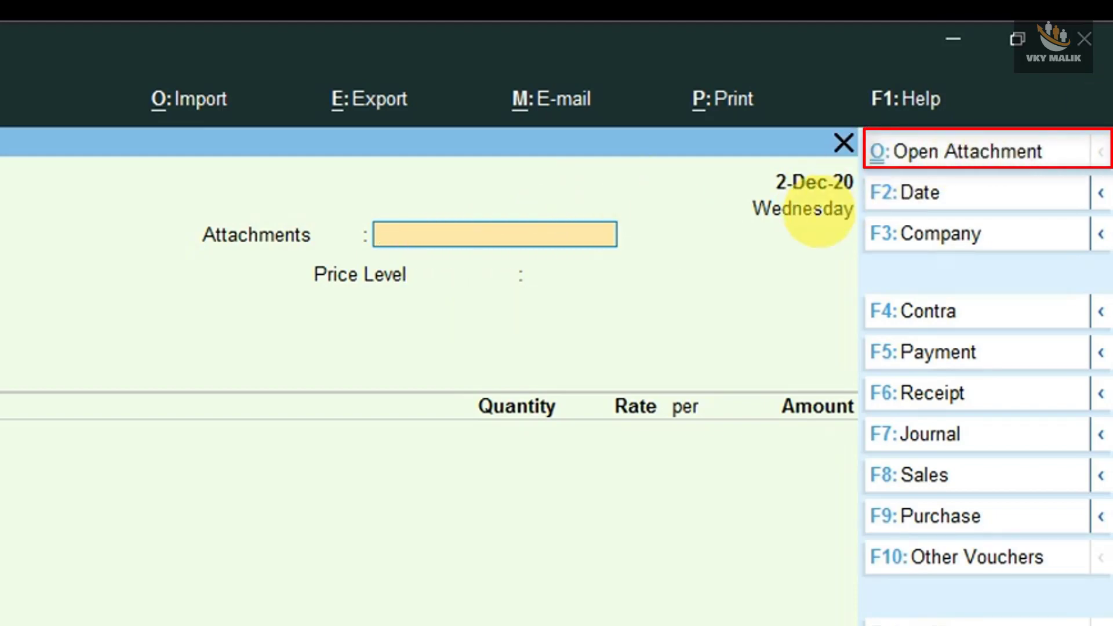
# Step: Set the sales voucher's party account to Total Telecom (Customer), accepting its dispatch and party details unchanged
pyautogui.press('Return')
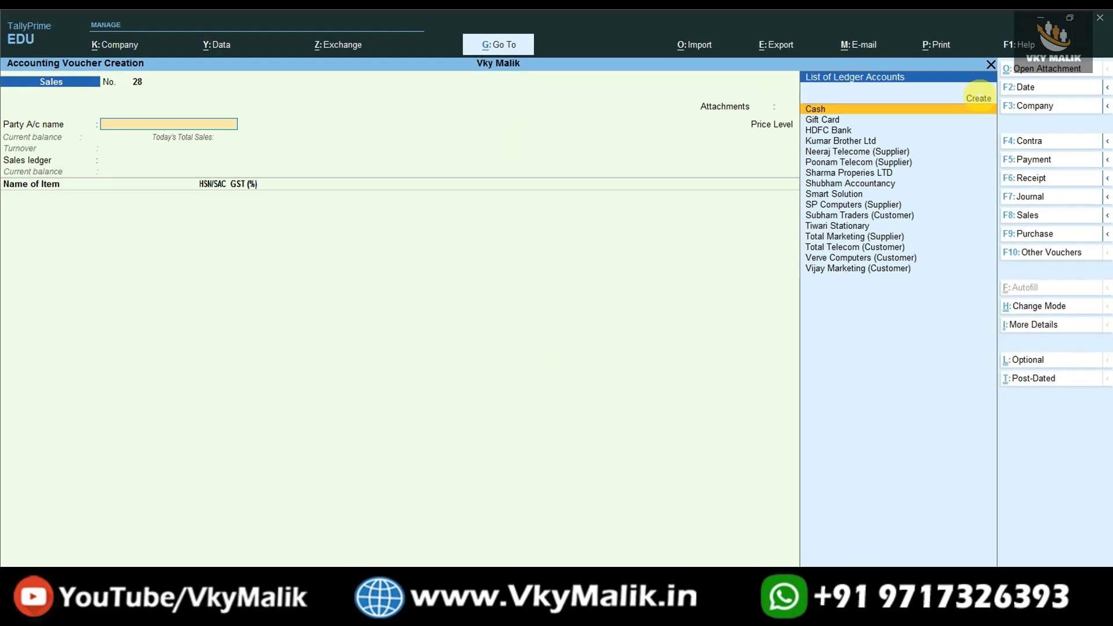
pyautogui.write('Cu')
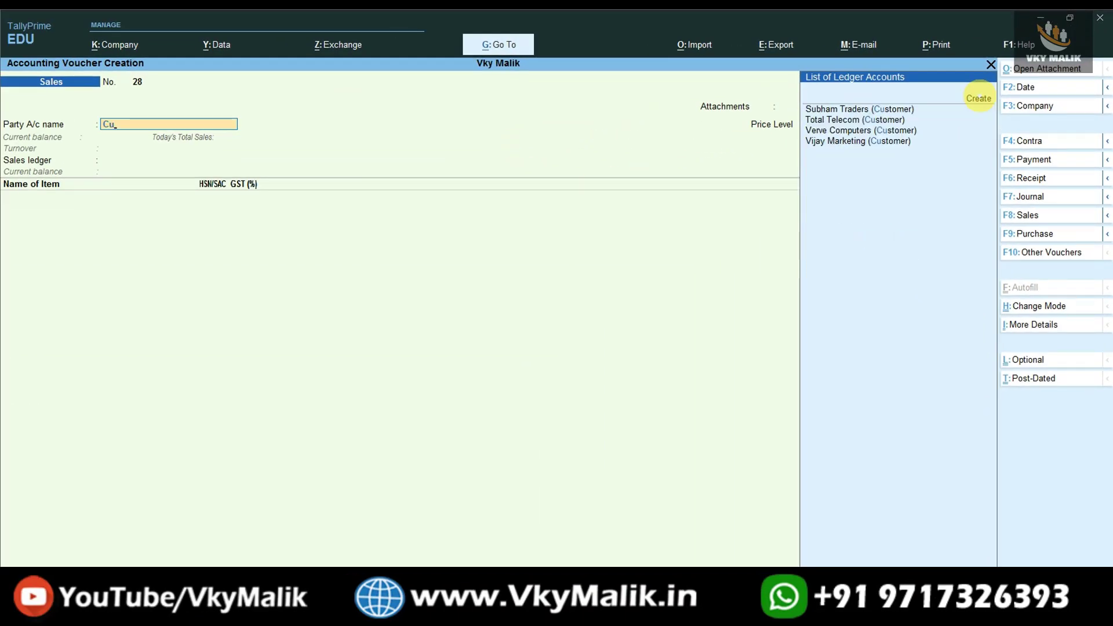
pyautogui.press('Down')
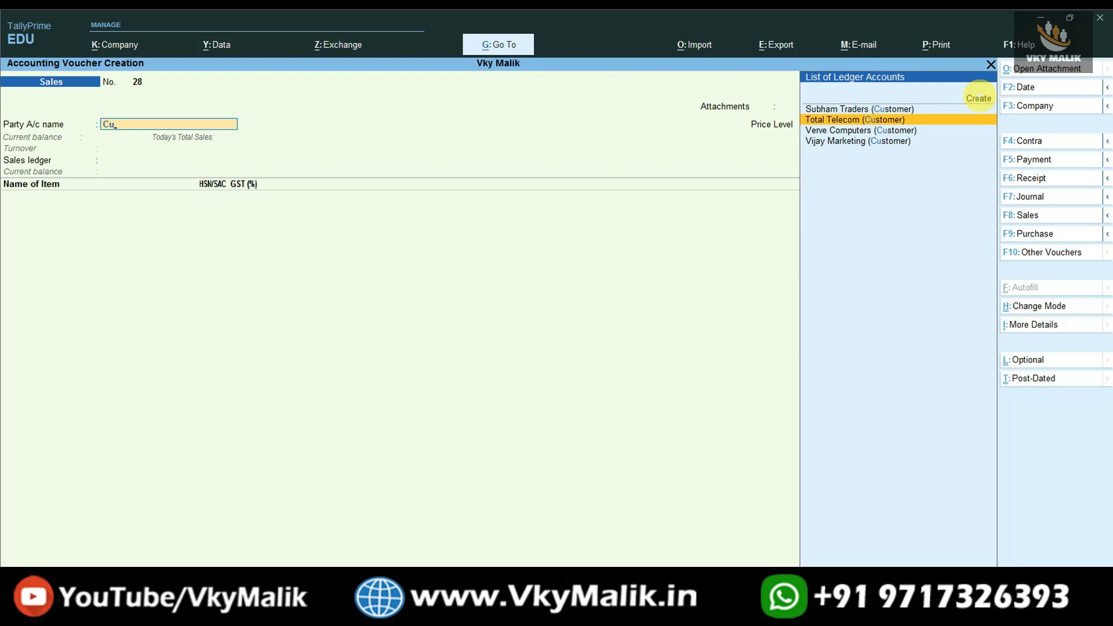
pyautogui.press('Return')
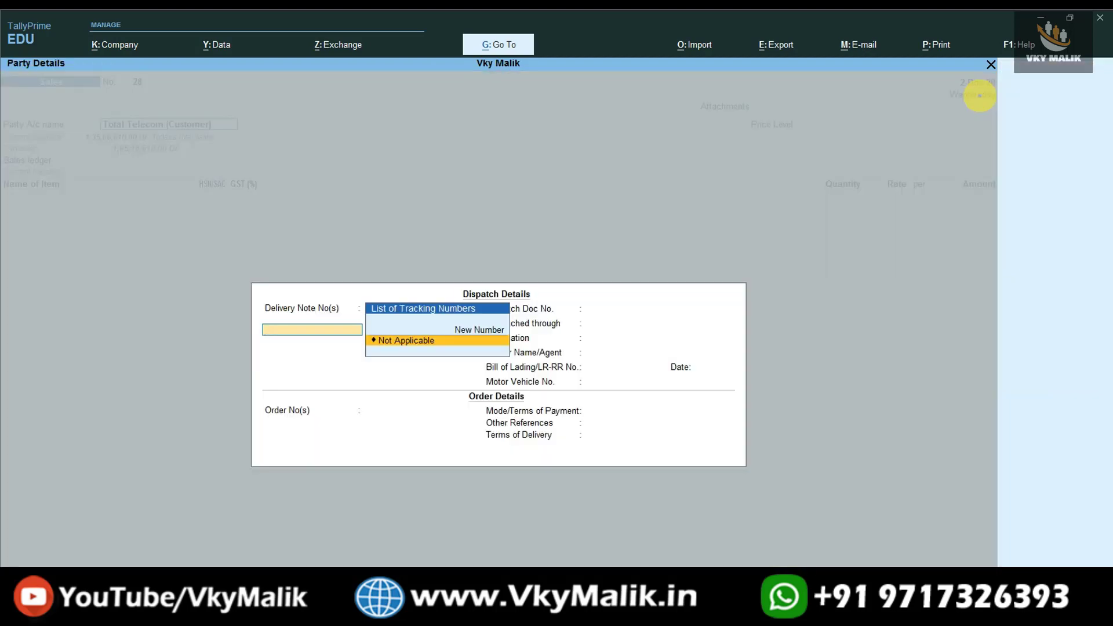
pyautogui.hotkey('ctrl', 'a')
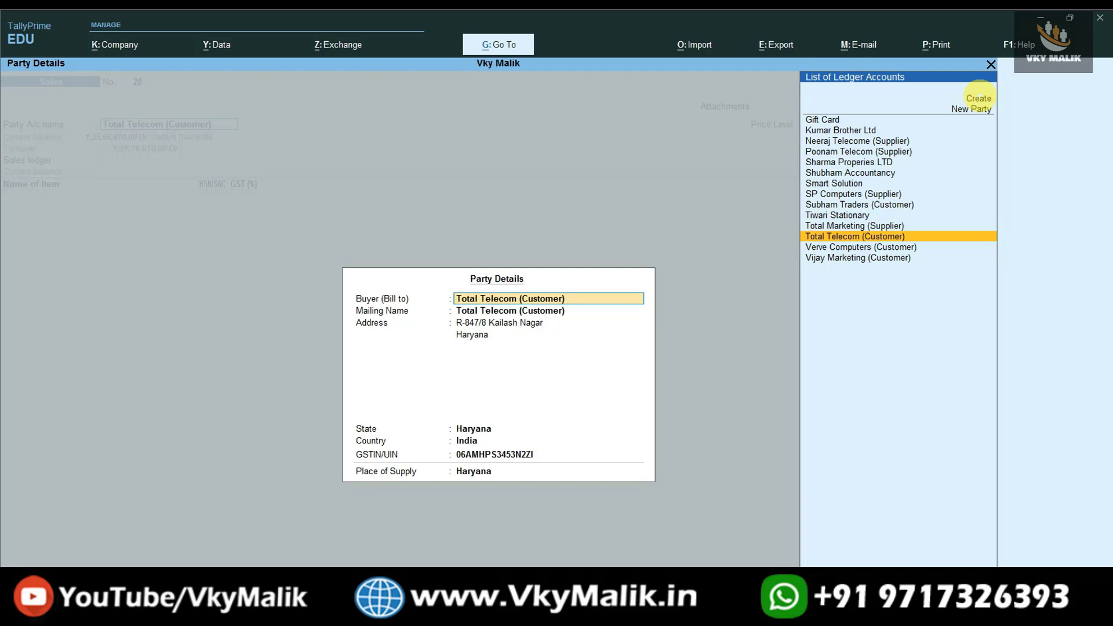
pyautogui.hotkey('ctrl', 'a')
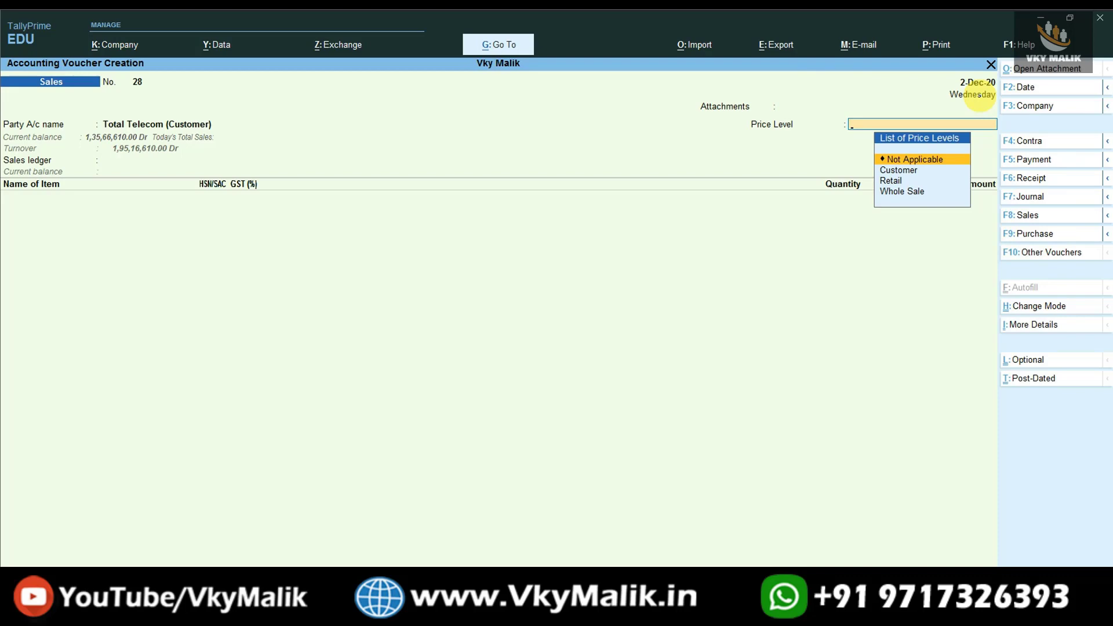
# Step: Leave the price level as Not Applicable and choose Sales as the sales ledger
pyautogui.press('Return')
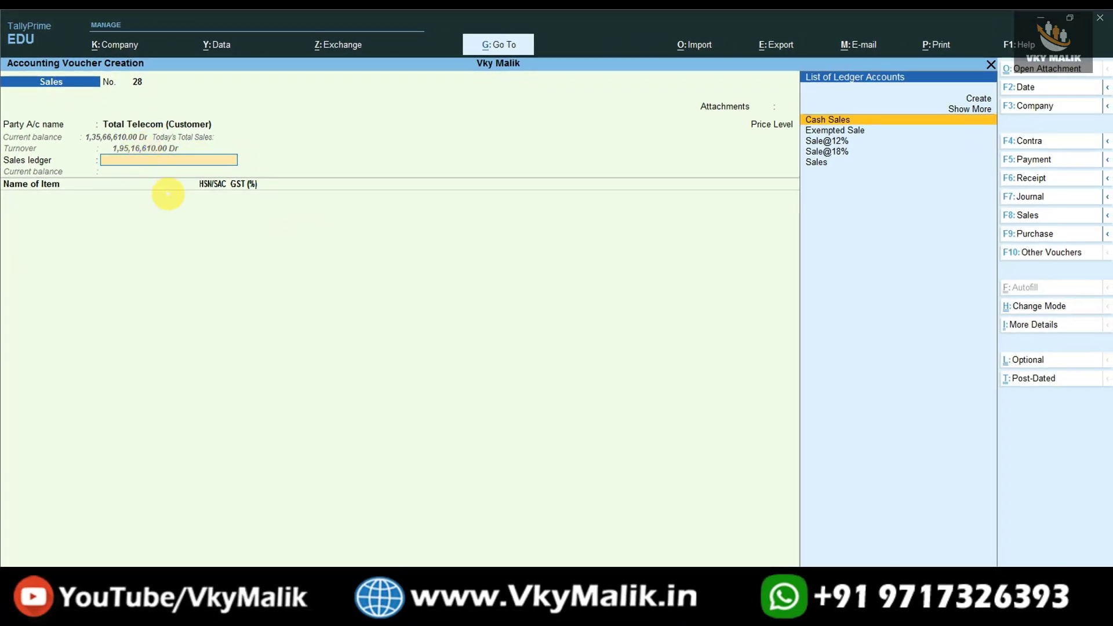
pyautogui.press('Down')
pyautogui.press('Down')
pyautogui.press('Down')
pyautogui.press('Down')
pyautogui.press('Return')
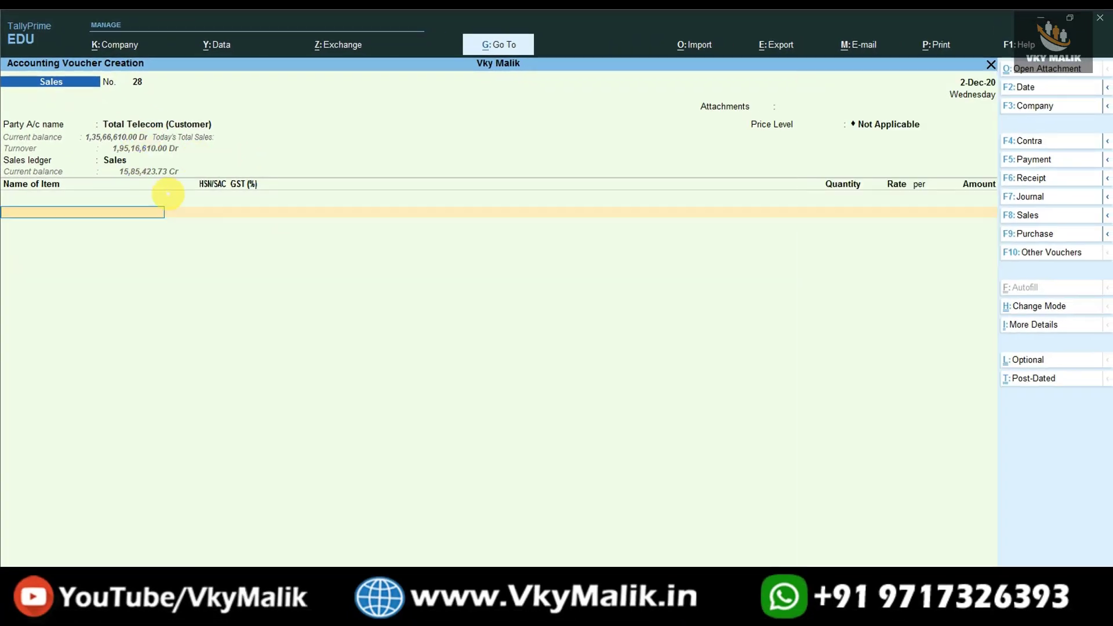
# Step: Add Redmi Note 8 as the first stock item, with tracking and order numbers set to Not Applicable
pyautogui.press('Down')
pyautogui.press('Down')
pyautogui.press('Down')
pyautogui.press('Down')
pyautogui.press('Down')
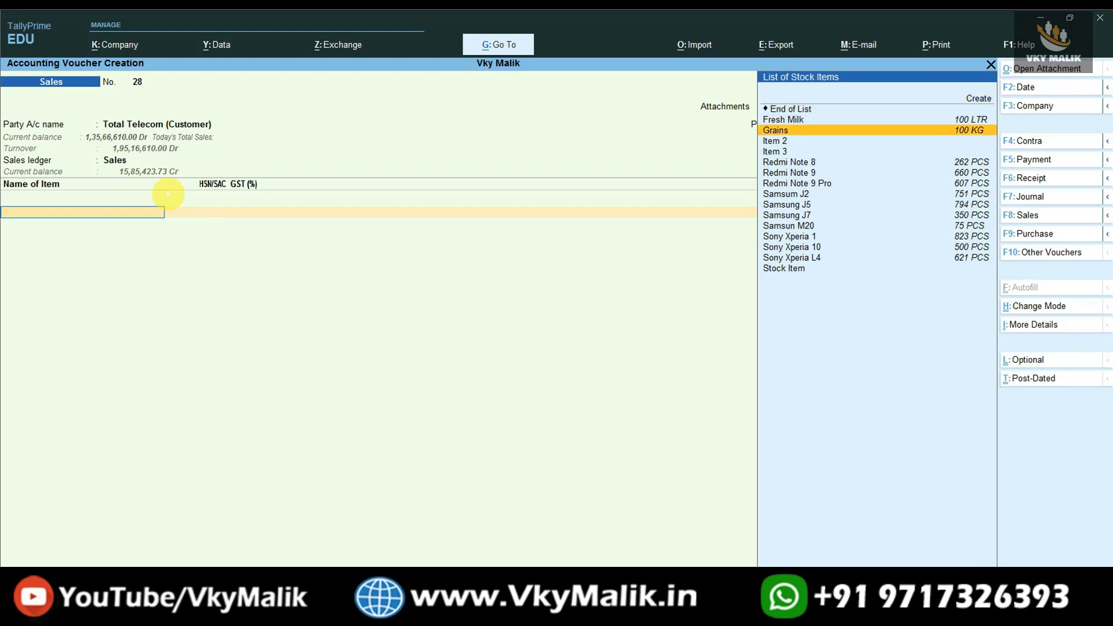
pyautogui.press('Down')
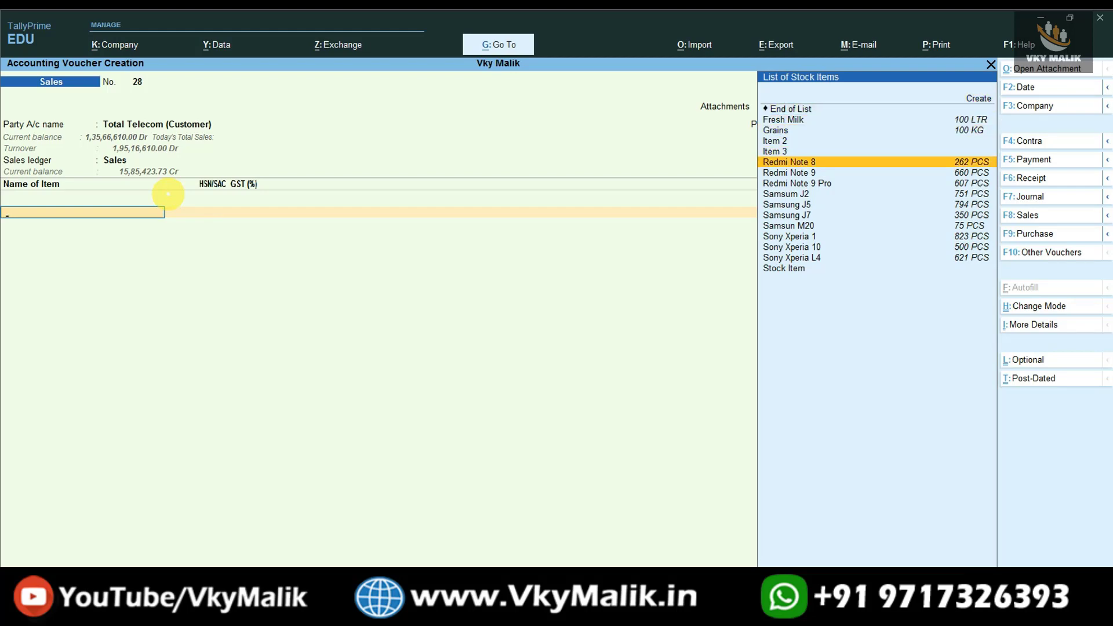
pyautogui.press('Return')
pyautogui.press('Return')
pyautogui.press('Return')
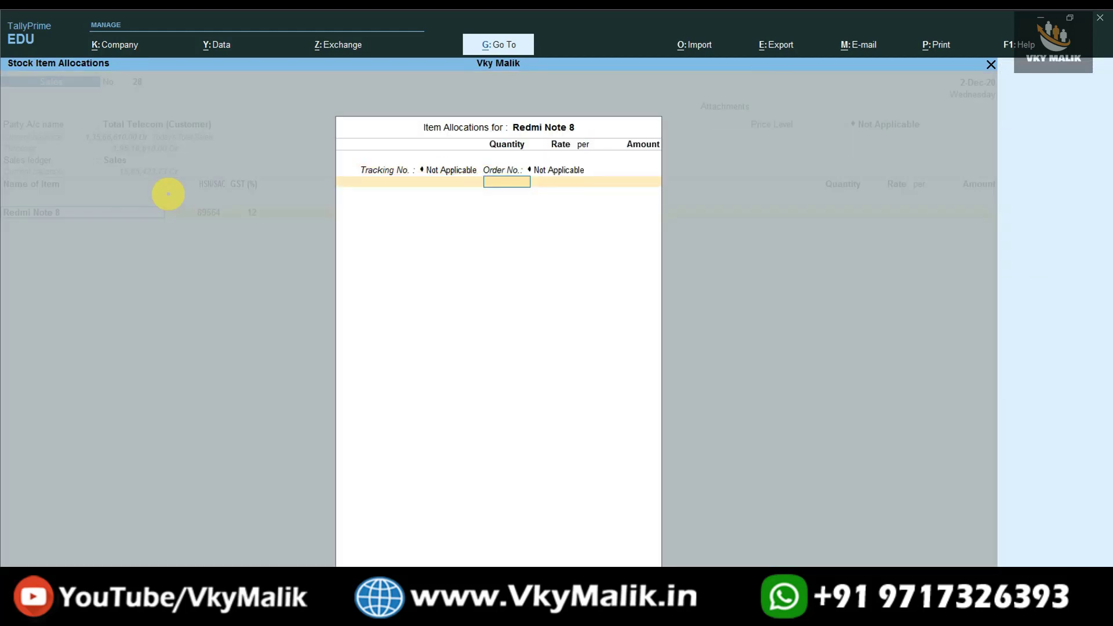
# Step: Allocate 10 PCS of Redmi Note 8 at a rate of 14,000.00 per piece
pyautogui.write('10')
pyautogui.press('Return')
pyautogui.press('Return')
pyautogui.press('Return')
pyautogui.press('Return')
pyautogui.press('Return')
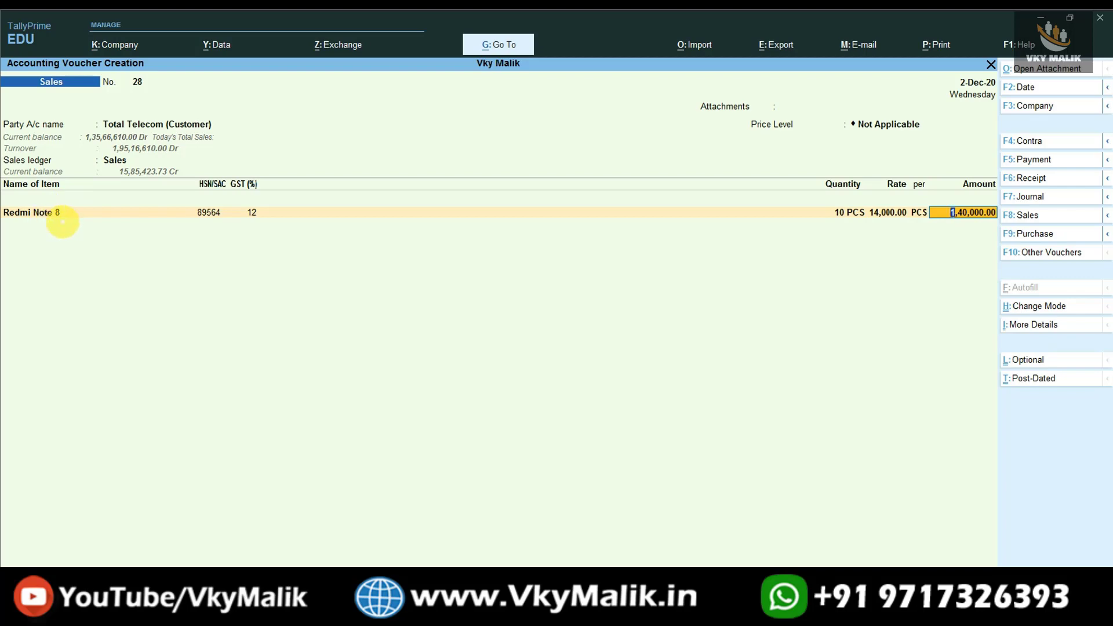
# Step: Return to the Redmi Note 8 item name and open its sales history
pyautogui.press('BackSpace')
pyautogui.press('BackSpace')
pyautogui.press('Return')
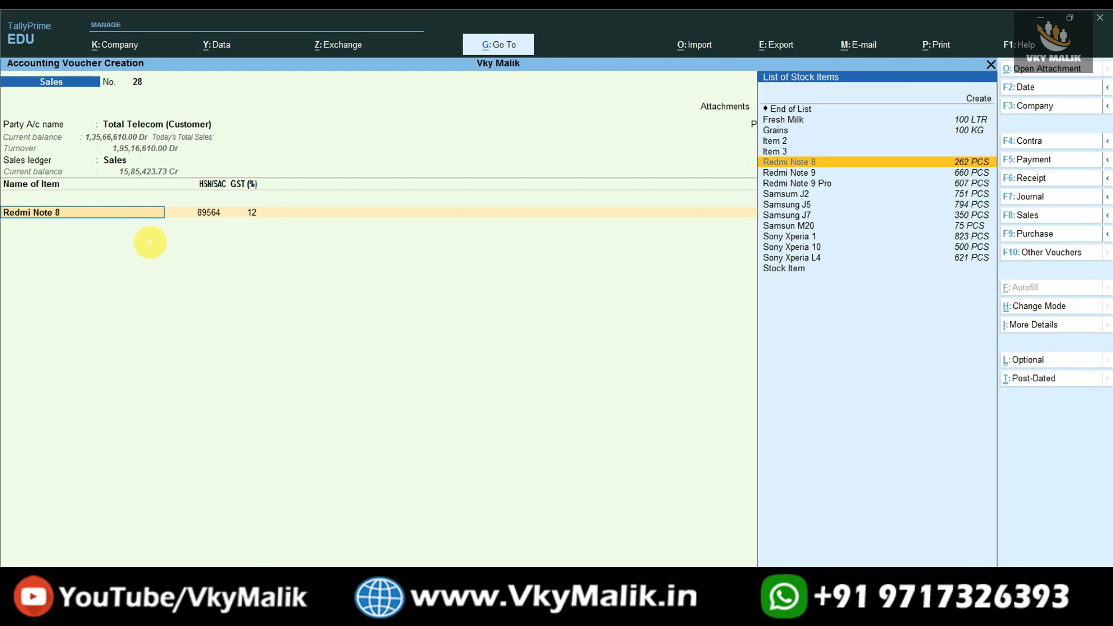
pyautogui.hotkey('alt', 'h')
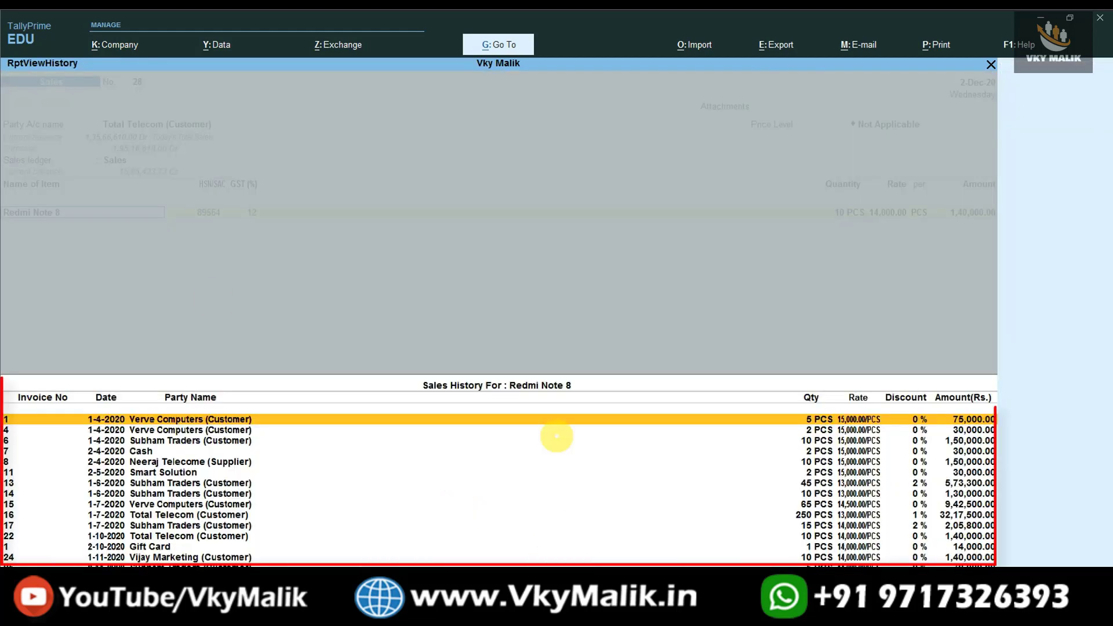